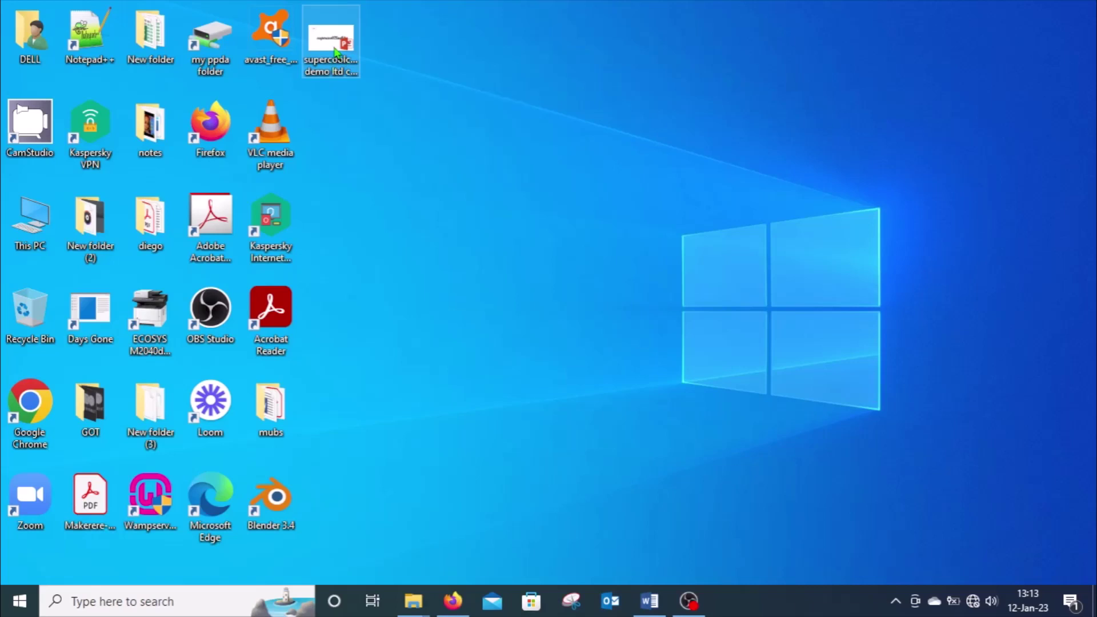
# - Open the SuperCoolclues company profile and review the PRODUCTS slide's title and product list
pyautogui.click(336, 52)
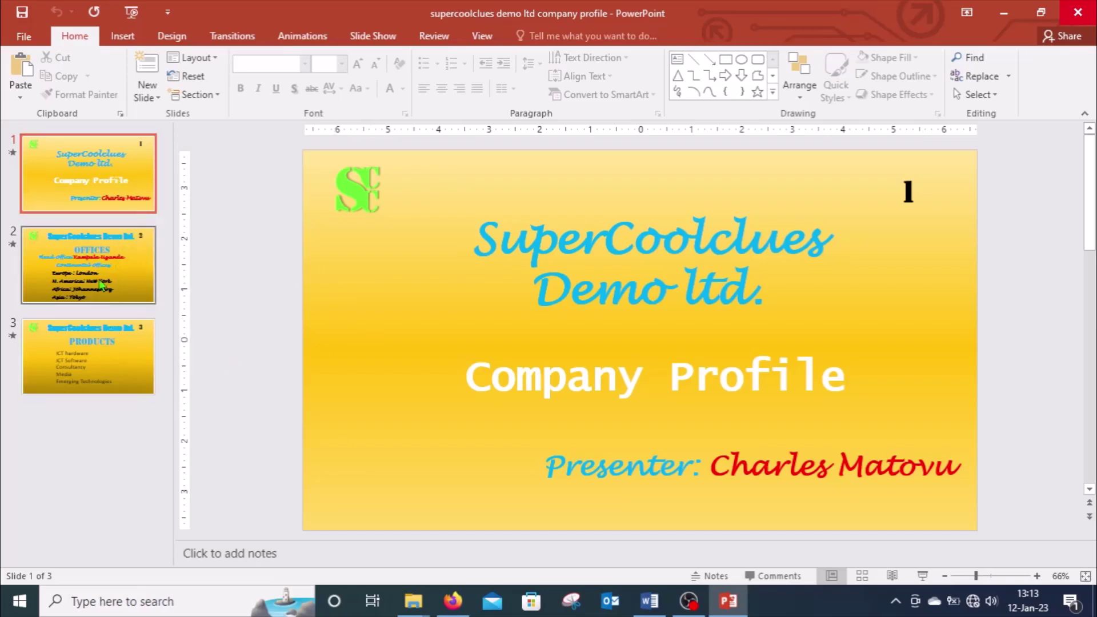
pyautogui.scroll(-1, 480, 217)
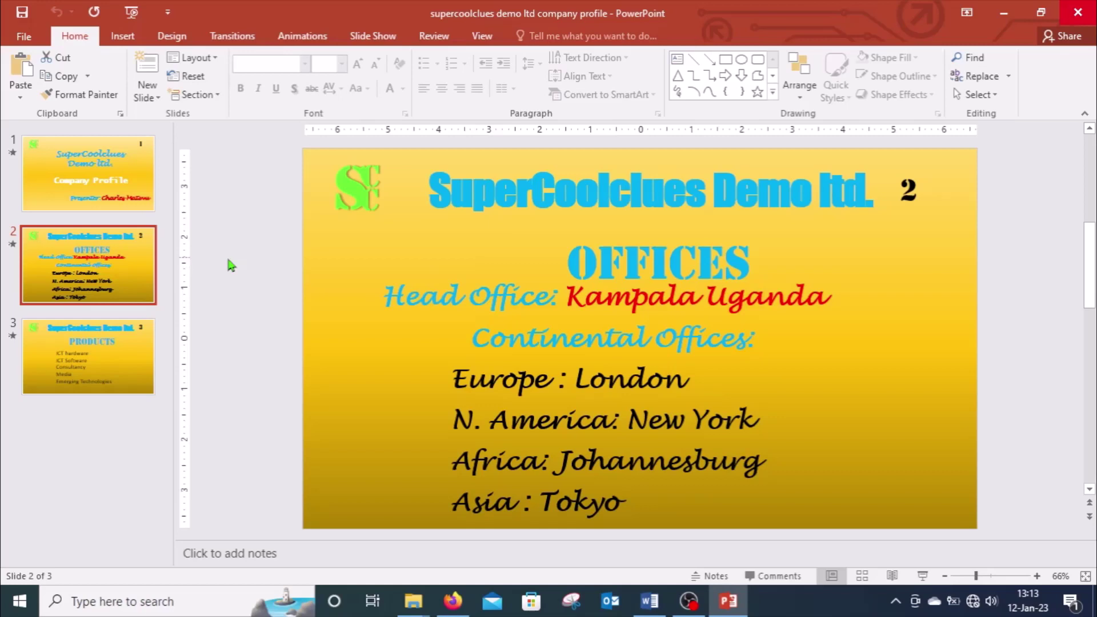
pyautogui.click(116, 345)
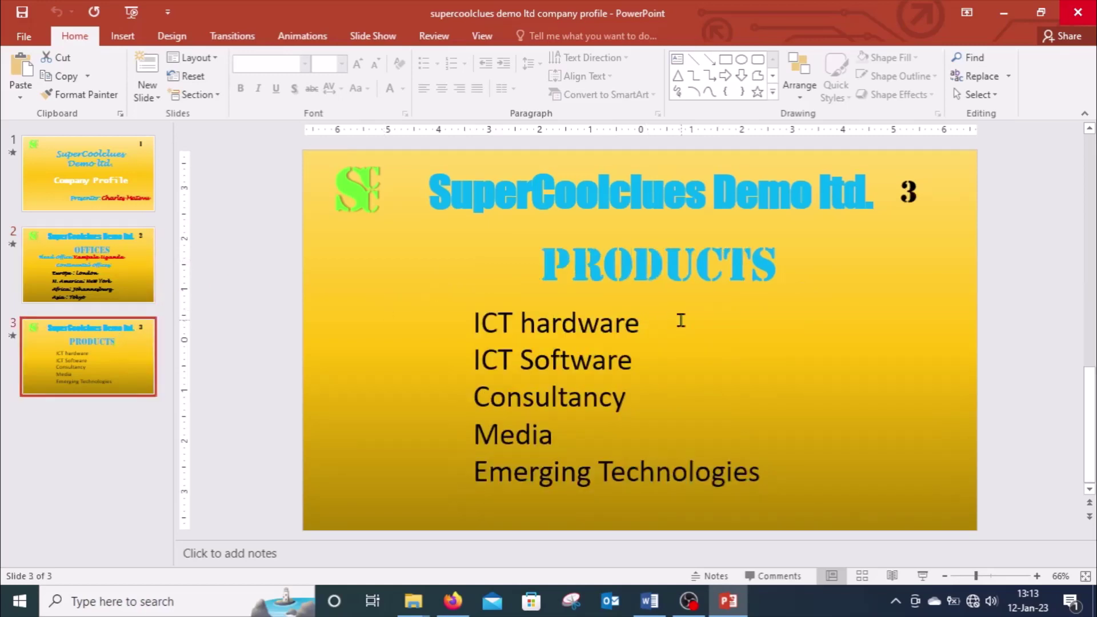
pyautogui.click(633, 370)
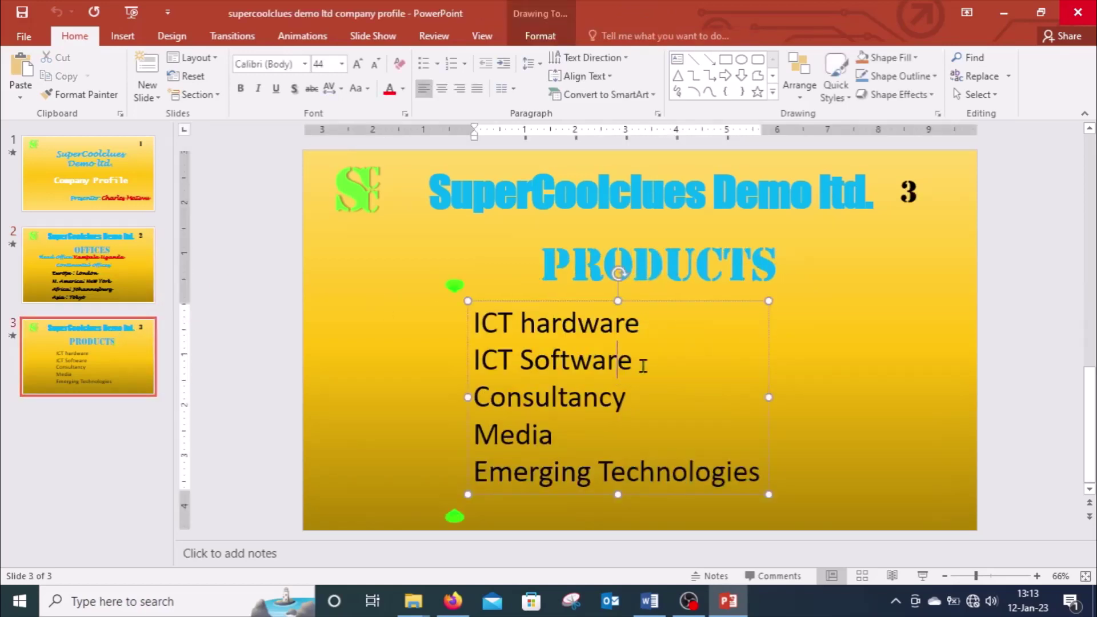
pyautogui.click(724, 269)
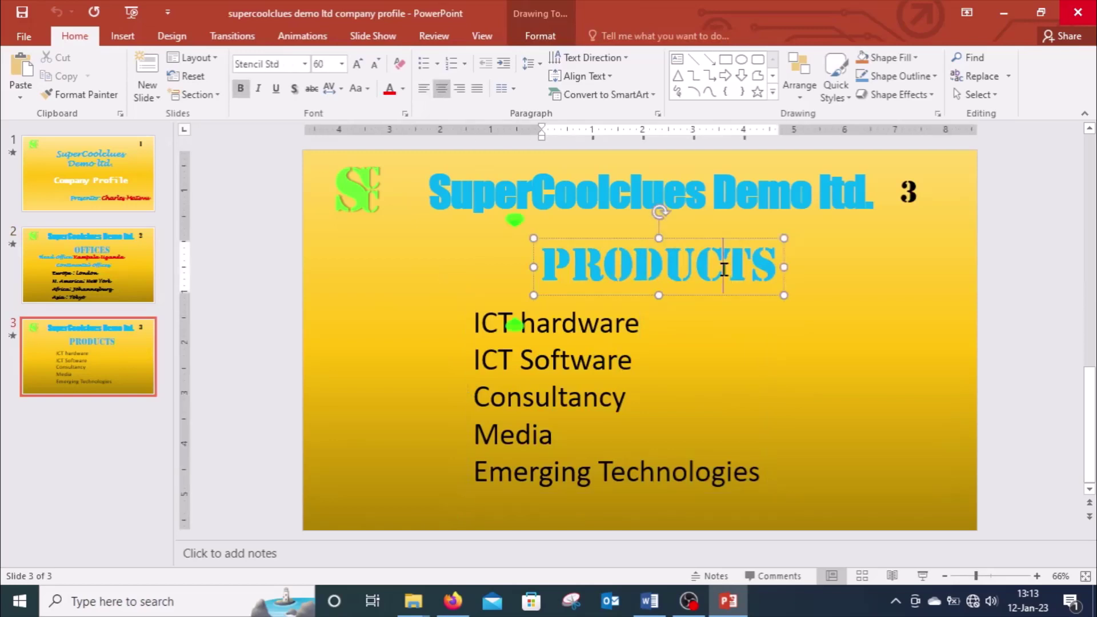
pyautogui.click(409, 410)
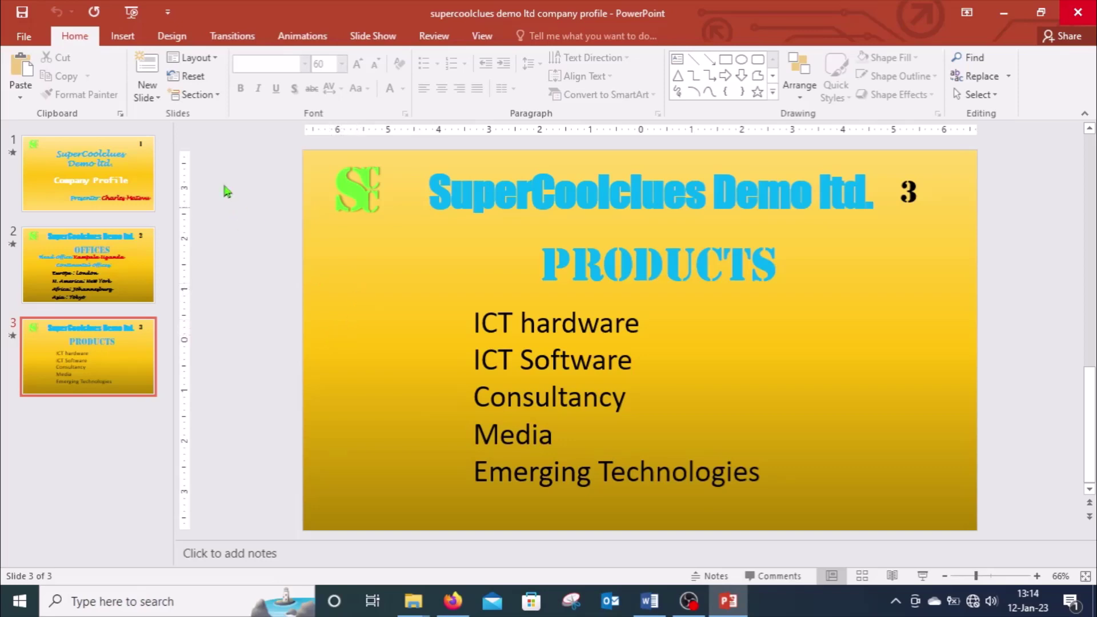
# - Go to the File backstage Export page for the company profile presentation
pyautogui.click(38, 38)
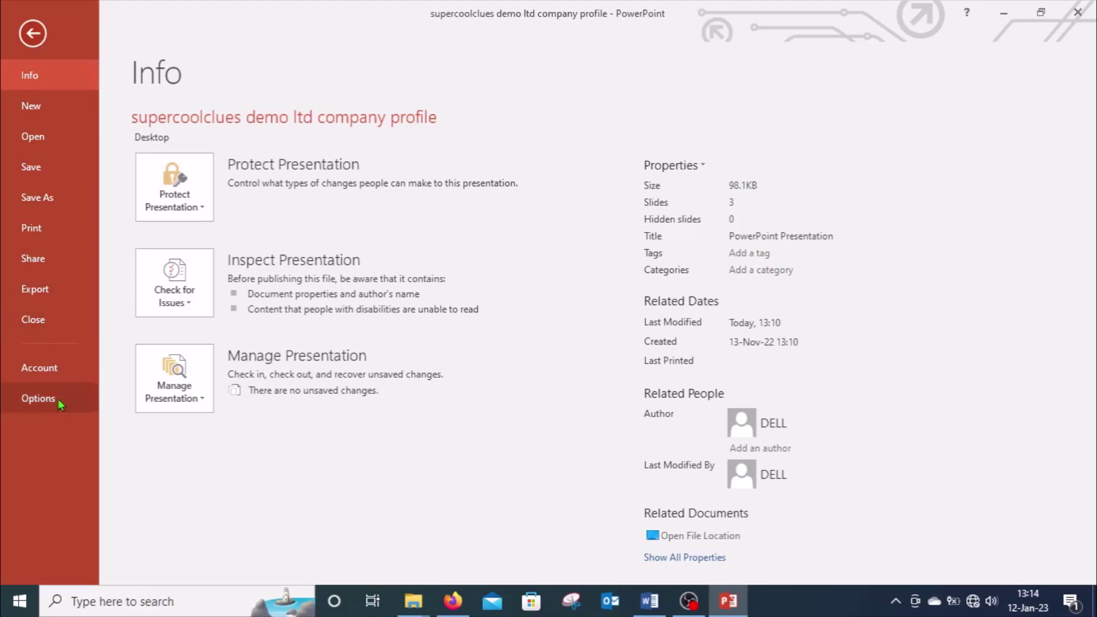
pyautogui.click(41, 296)
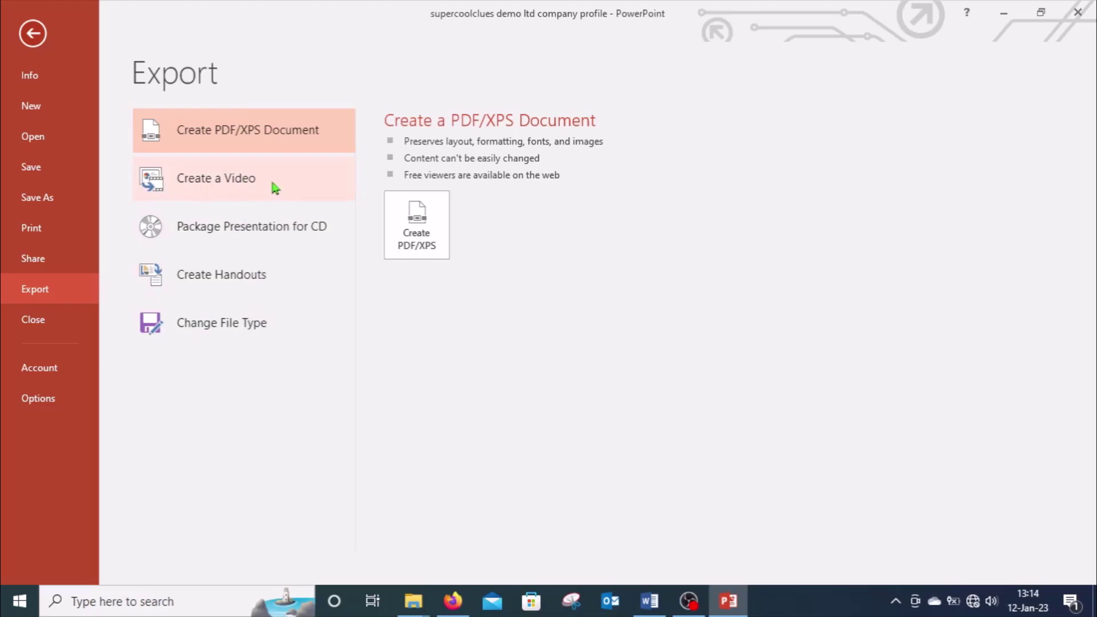
# - Choose Create a Video and keep Presentation Quality at 1920 x 1080
pyautogui.click(236, 181)
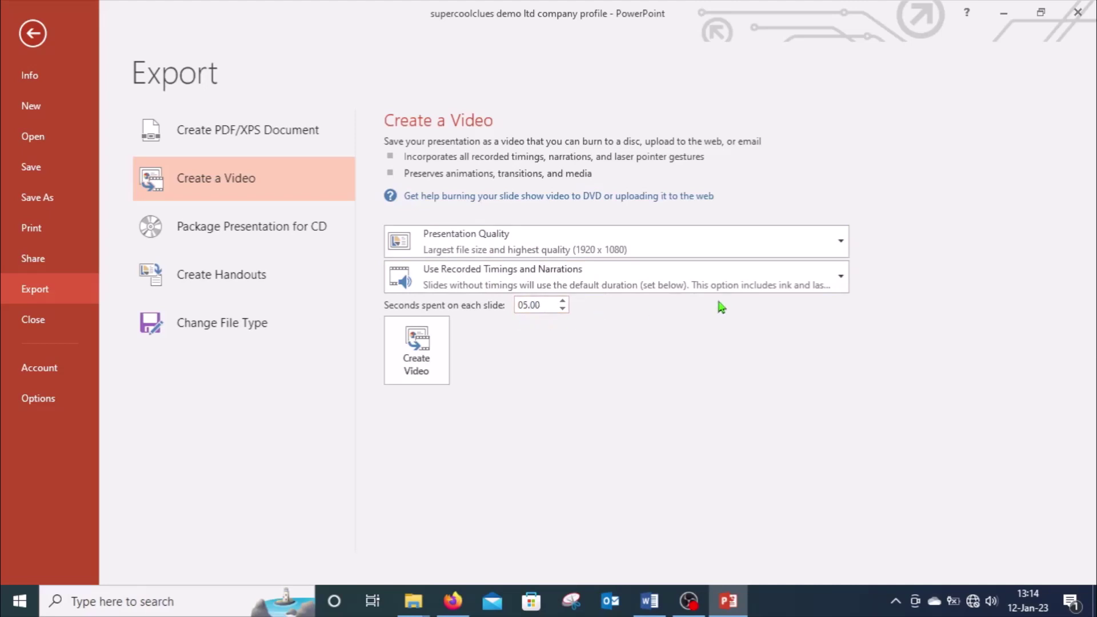
pyautogui.click(839, 240)
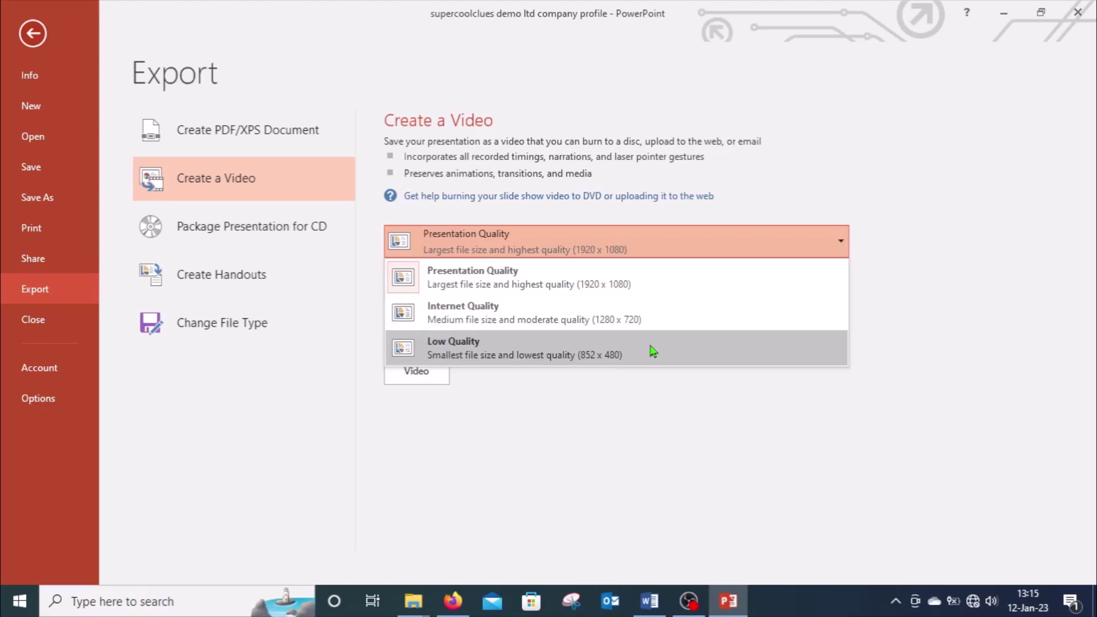
pyautogui.click(492, 277)
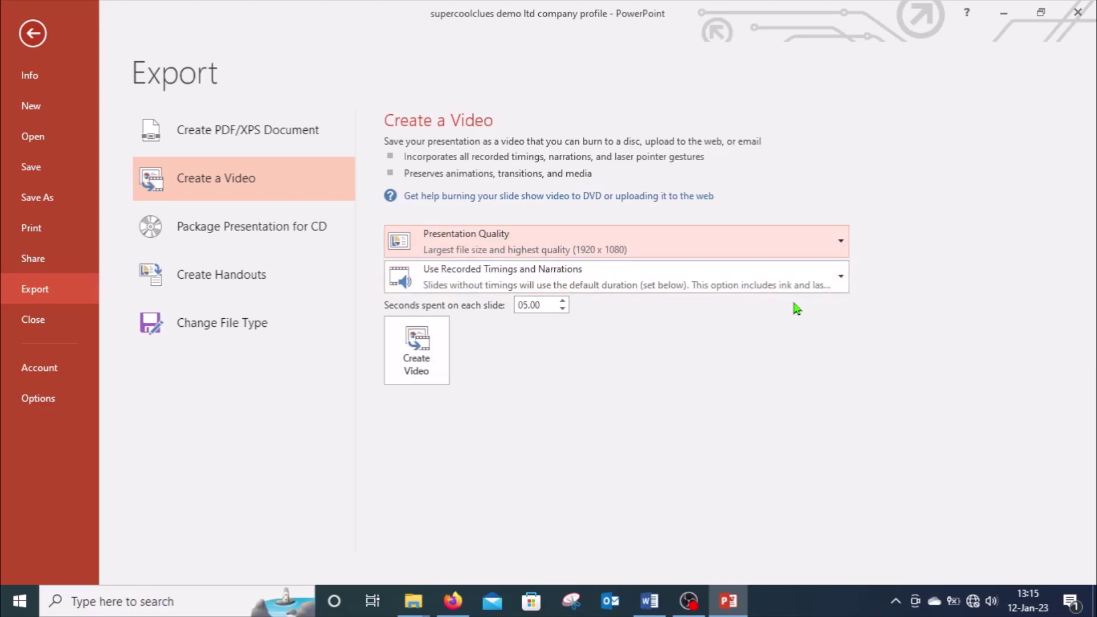
pyautogui.click(842, 278)
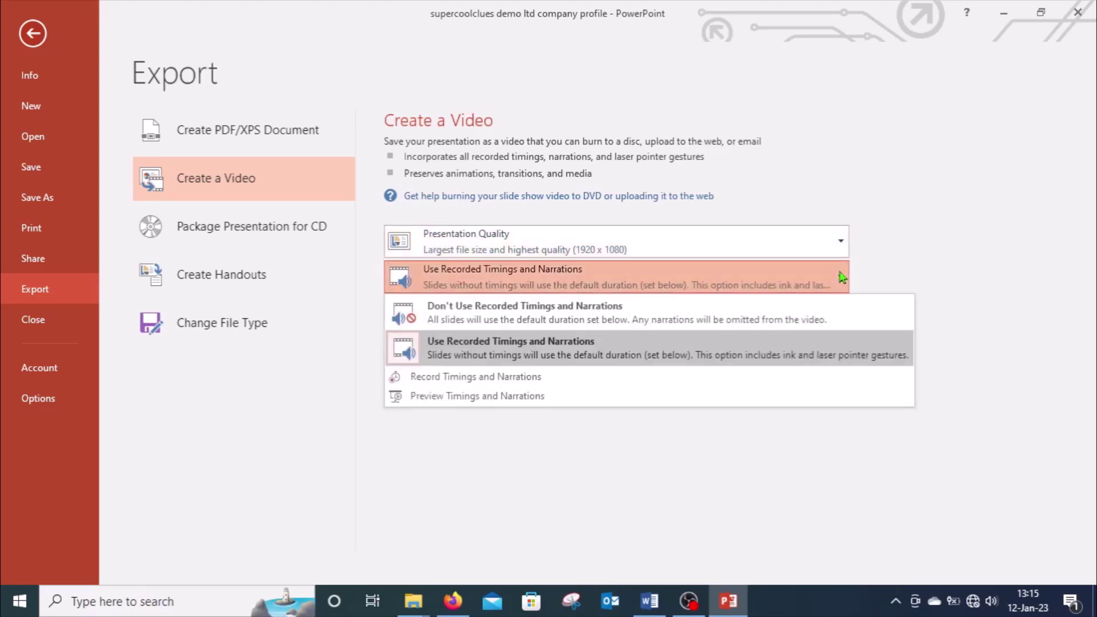
# - Keep Use Recorded Timings and Narrations and set seconds per slide to 05.00
pyautogui.click(558, 359)
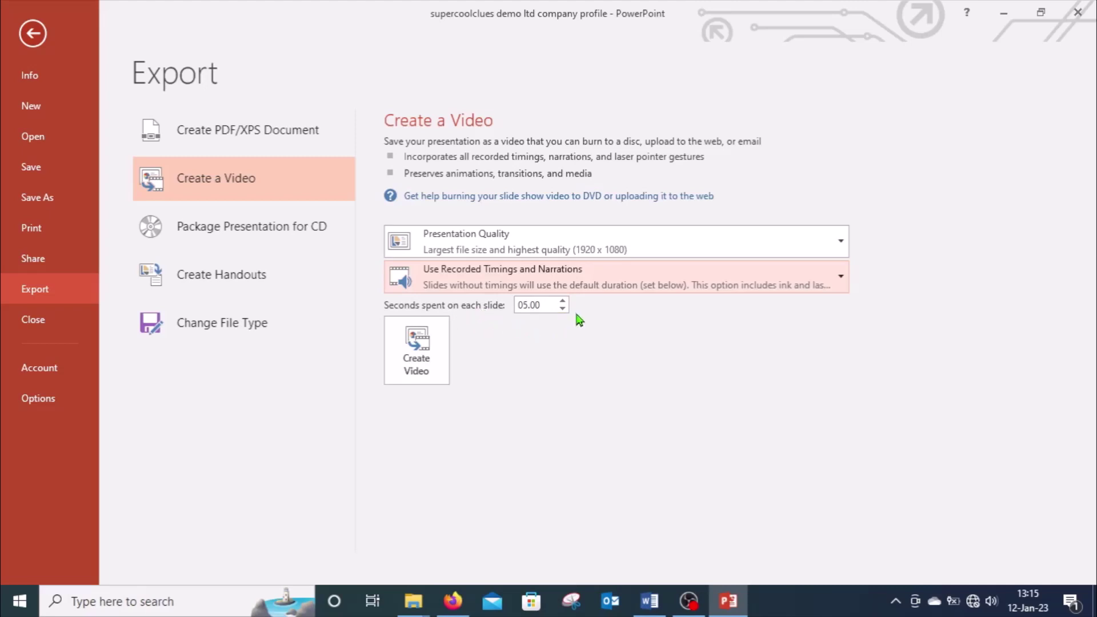
pyautogui.click(563, 302)
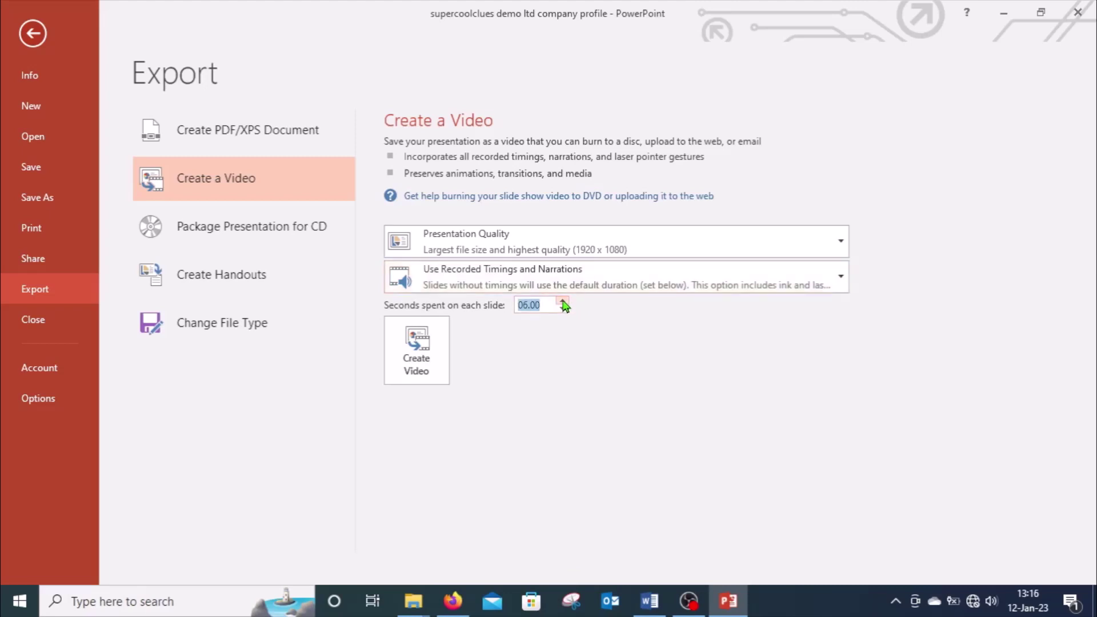
pyautogui.click(563, 302)
pyautogui.click(563, 301)
pyautogui.click(563, 309)
pyautogui.click(563, 309)
pyautogui.click(563, 309)
pyautogui.click(563, 309)
pyautogui.click(563, 309)
pyautogui.click(563, 310)
pyautogui.click(563, 302)
pyautogui.click(563, 302)
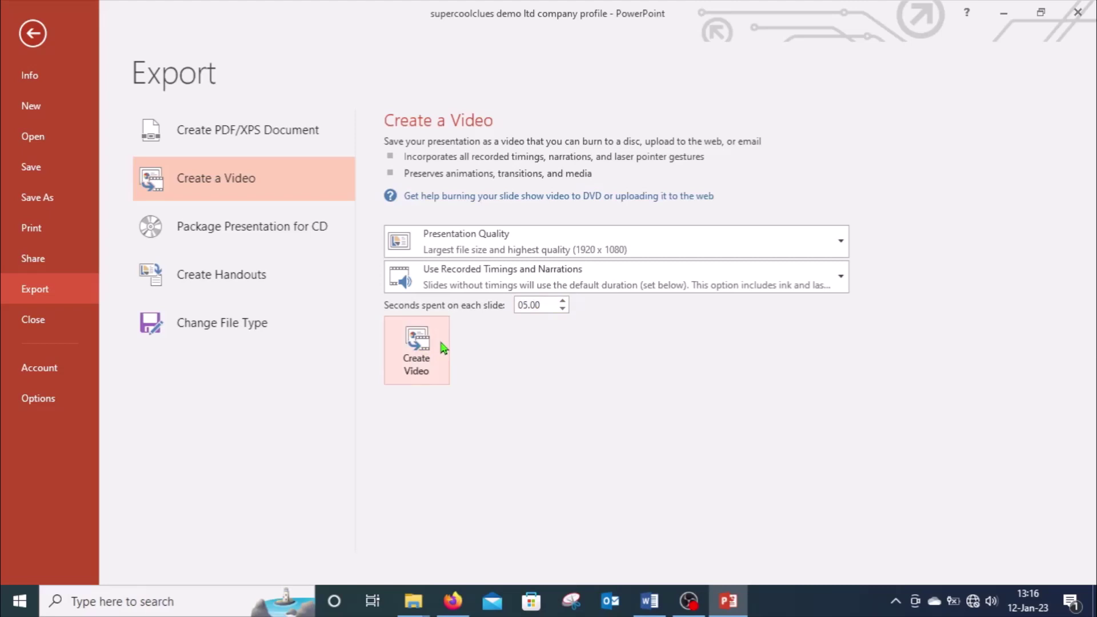
# - Save the video as 'supercoolclues demo ltd company profile' MPEG-4 on the Desktop
pyautogui.click(444, 348)
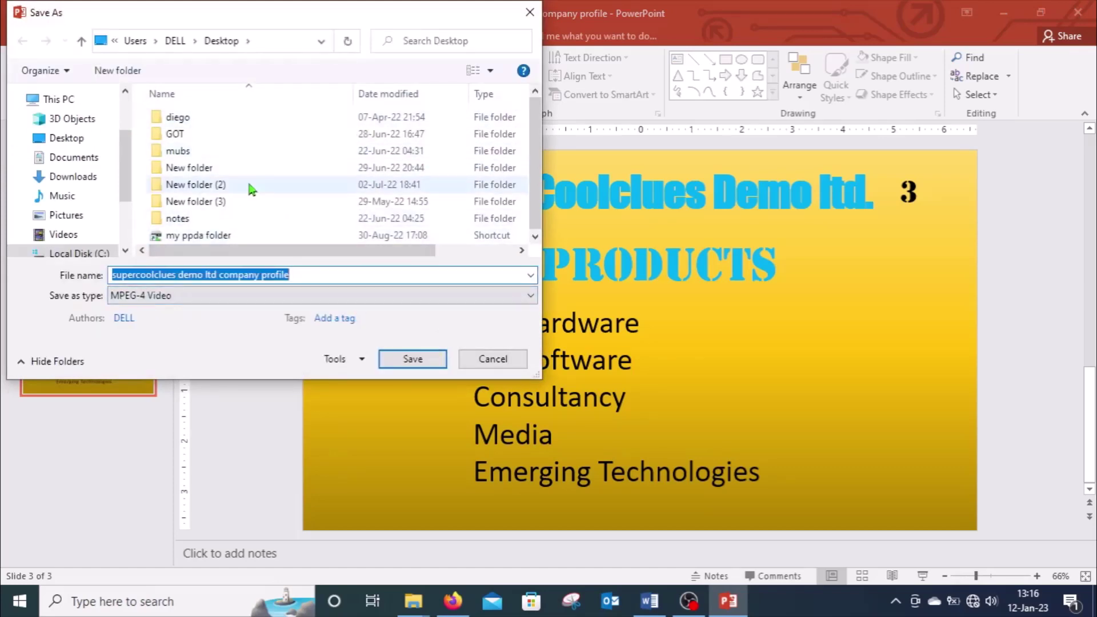
pyautogui.click(70, 140)
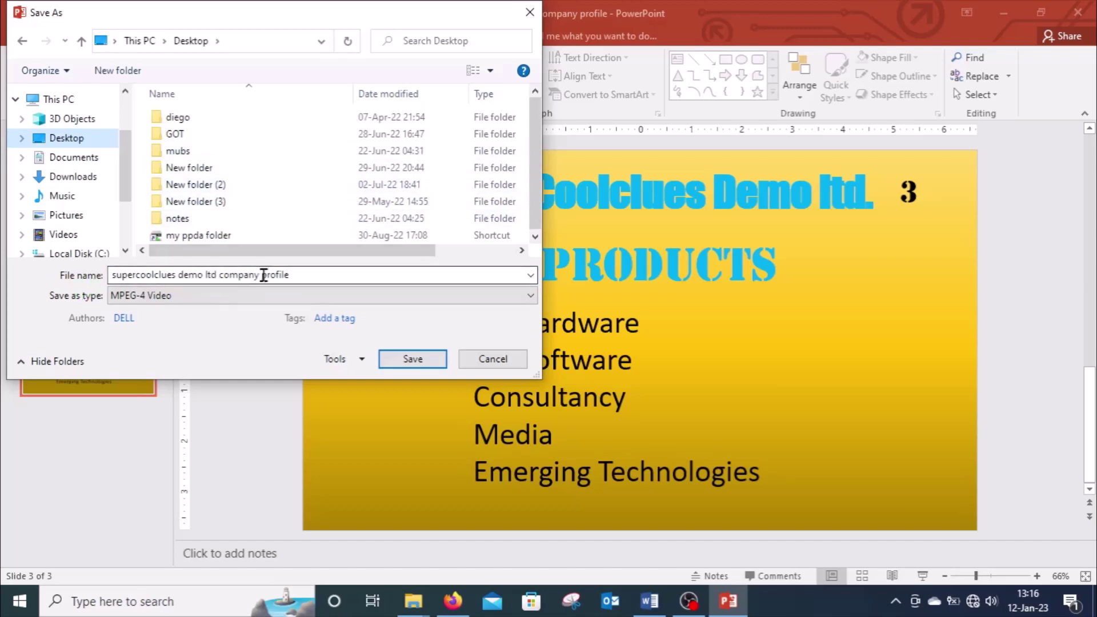
pyautogui.click(303, 274)
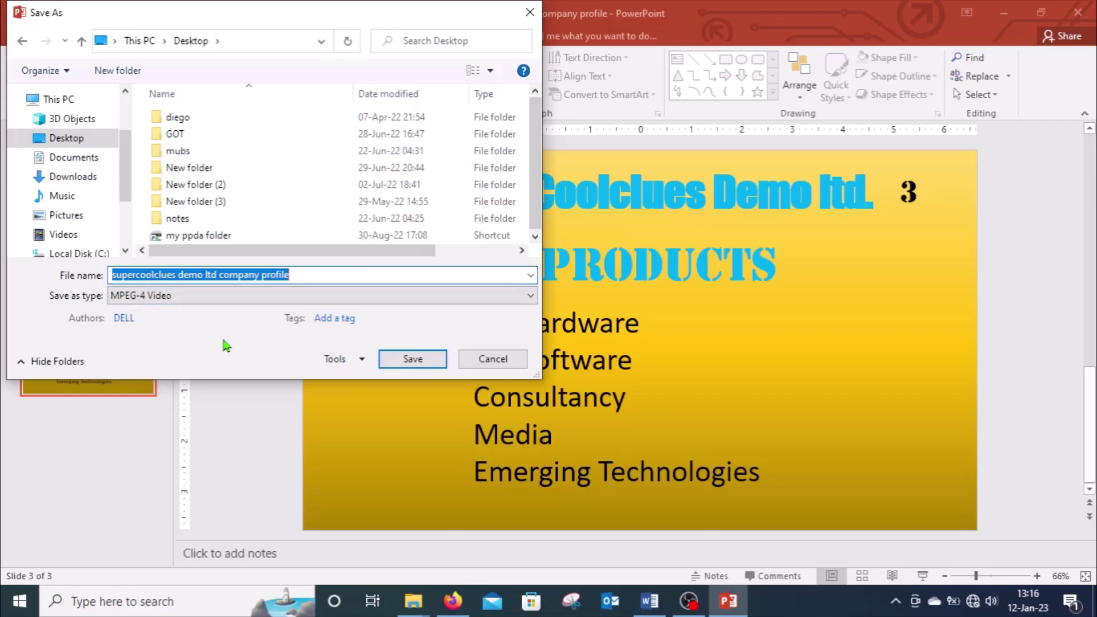
pyautogui.click(414, 362)
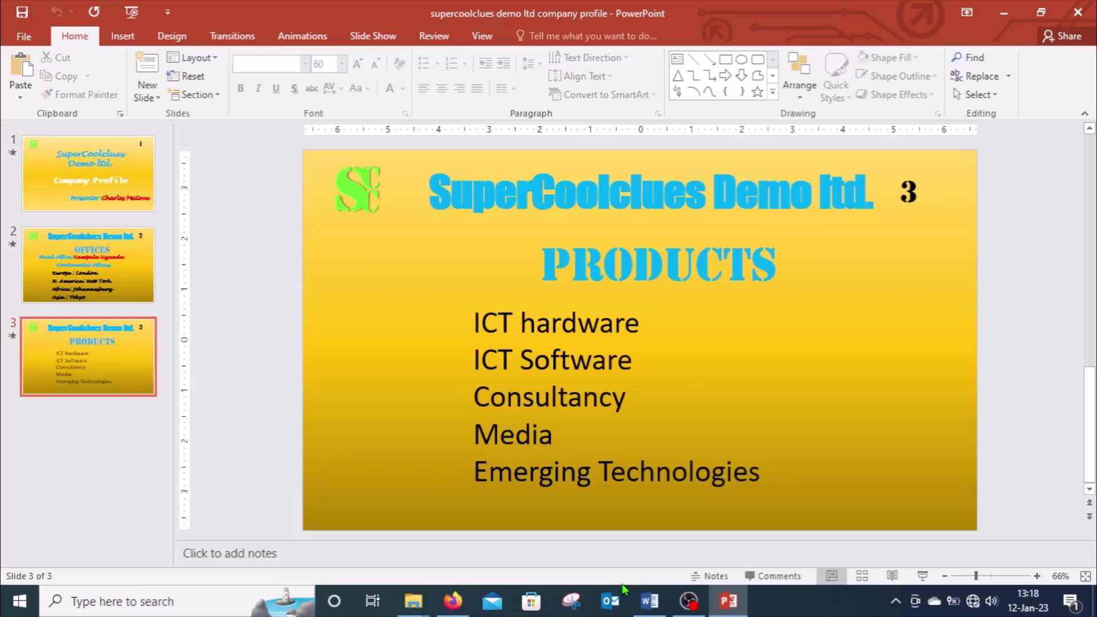
# - Close PowerPoint and check the new 30-second, 8.10 MB MP4 video on the desktop
pyautogui.click(1085, 15)
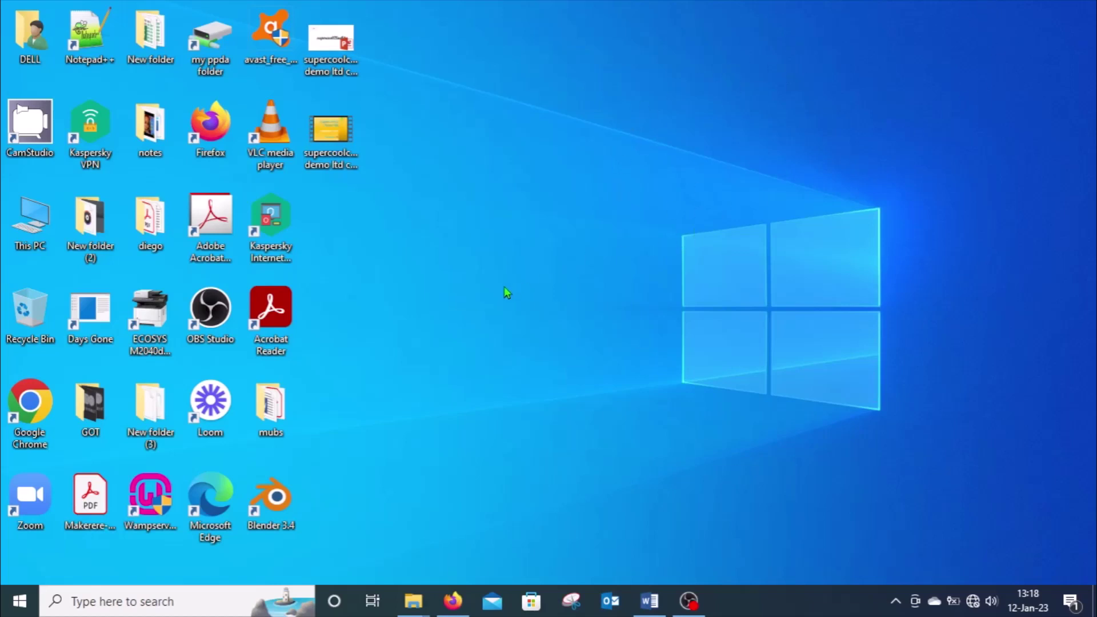
pyautogui.click(332, 69)
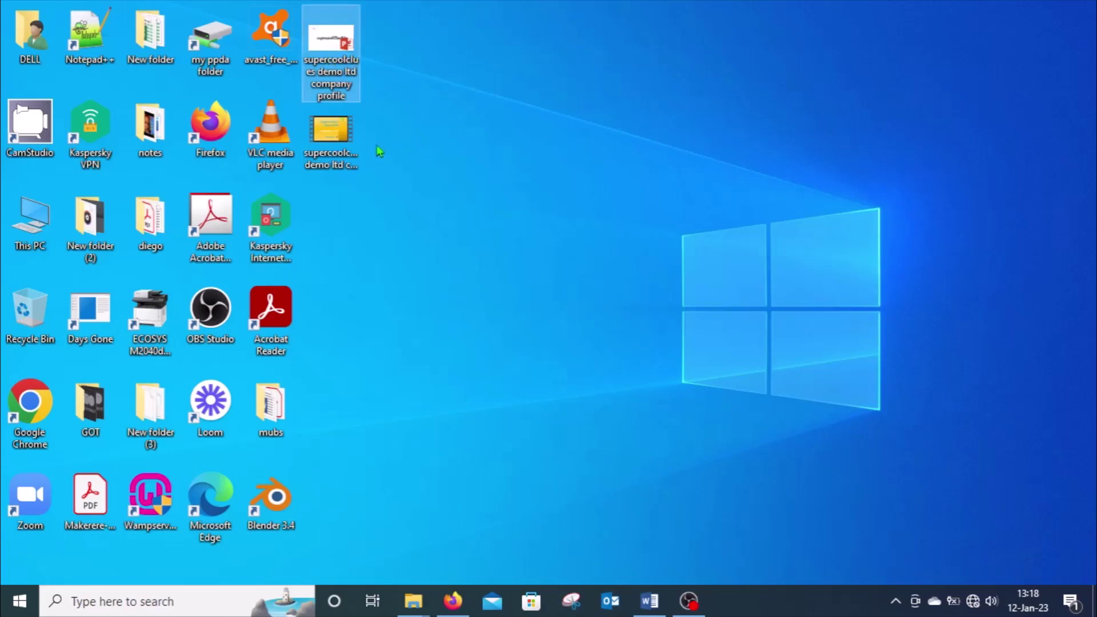
pyautogui.click(333, 135)
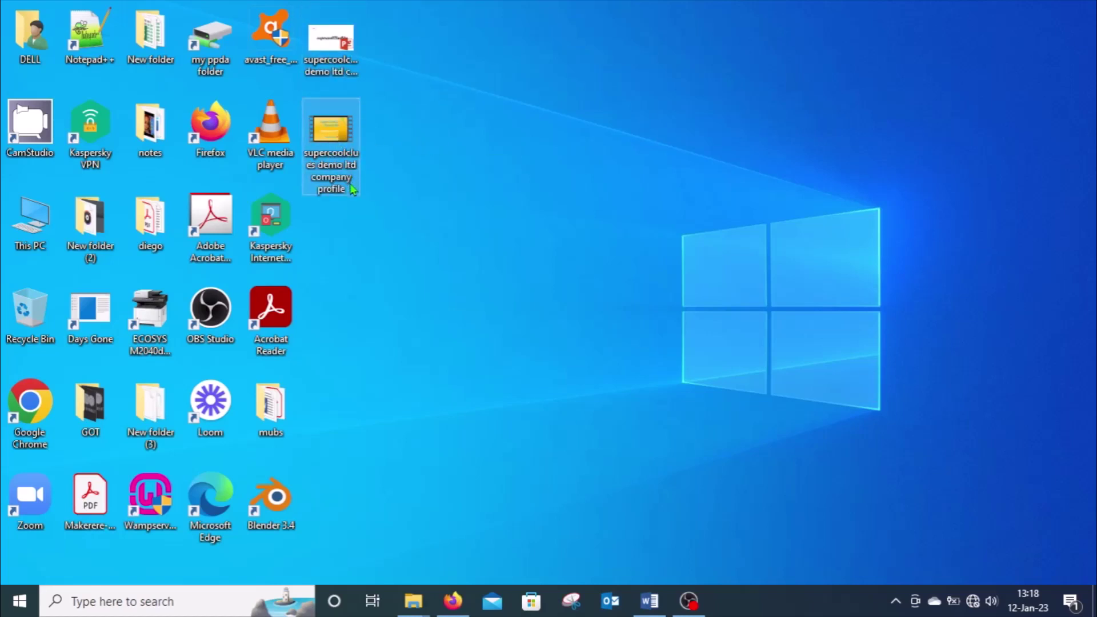
pyautogui.moveTo(323, 137)
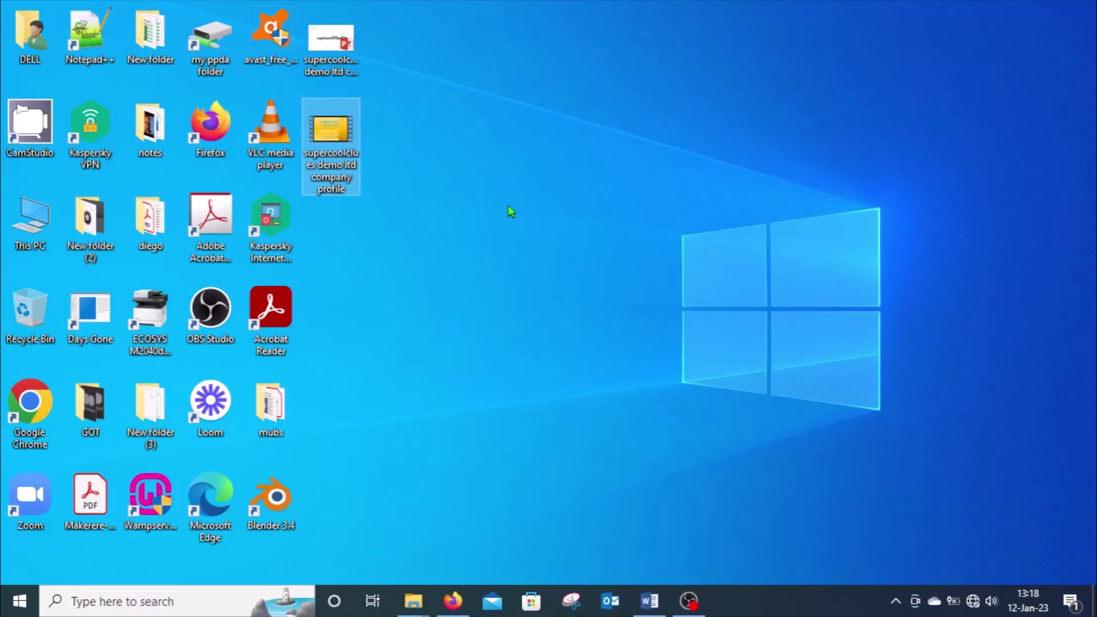
# - Open the company profile MP4 from the desktop in Movies & TV
pyautogui.doubleClick(320, 136)
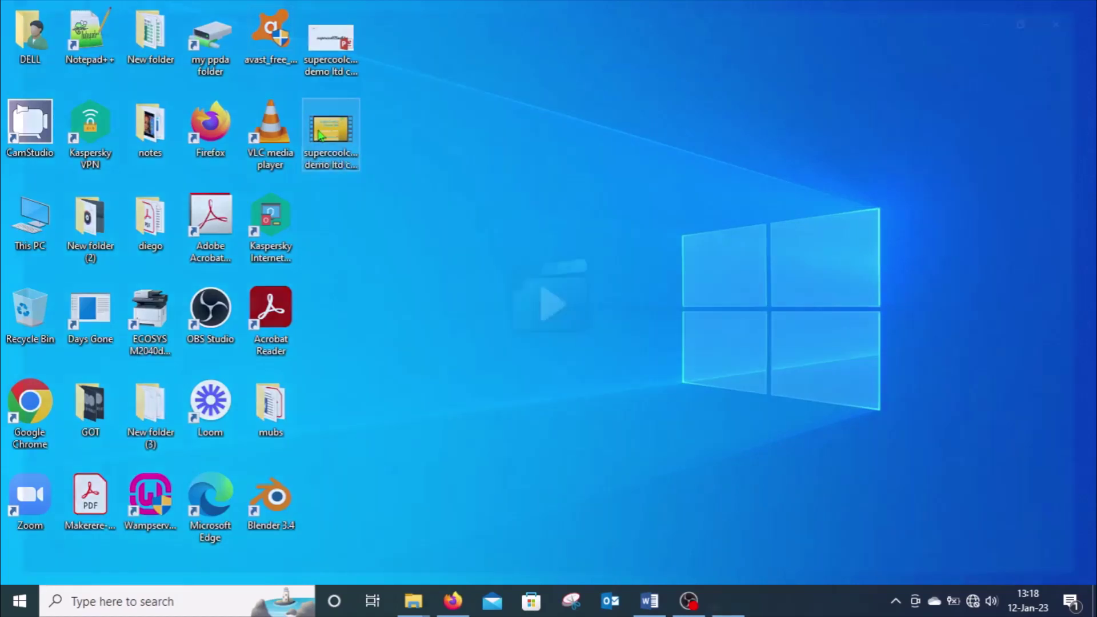